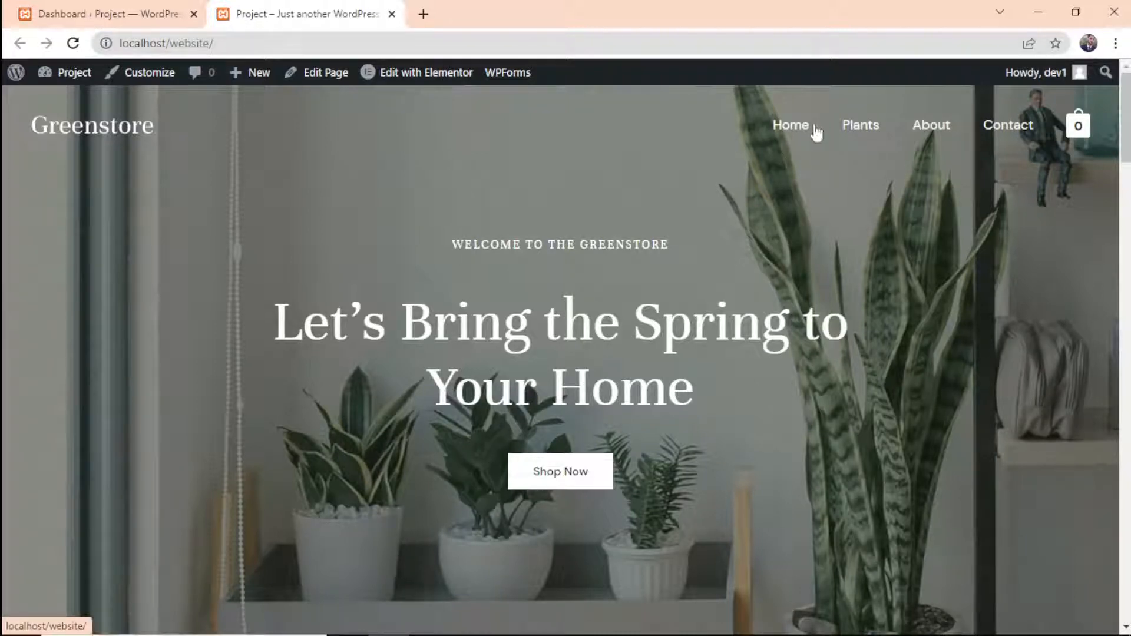
- Open the menu editor in the site's admin dashboard and start a new menu
left_click(59, 7)
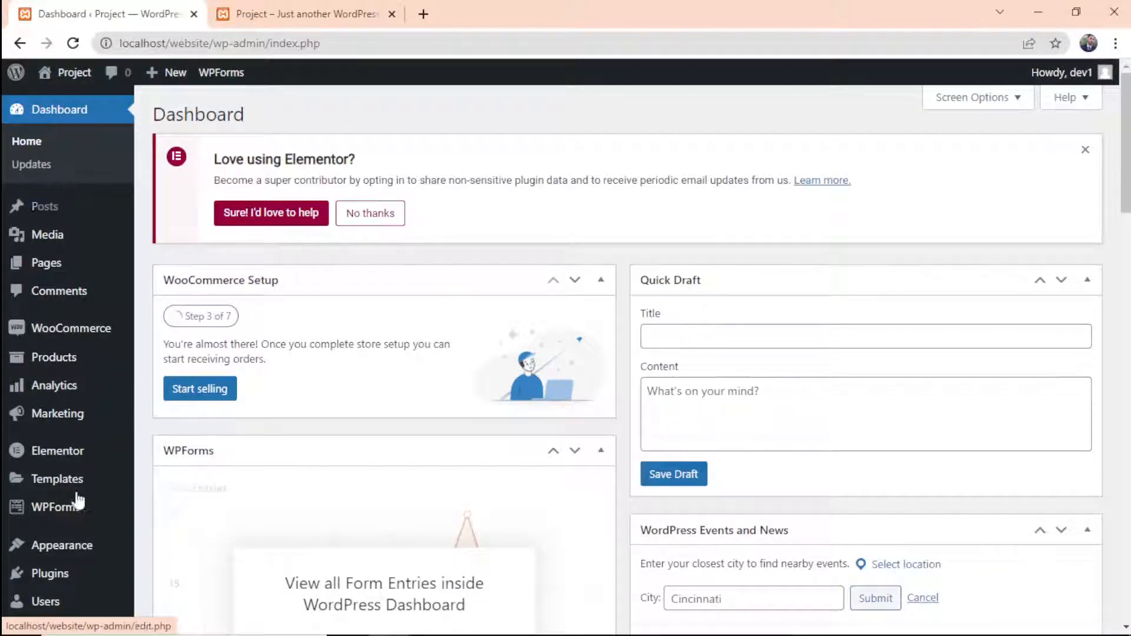
mouse_move(57, 540)
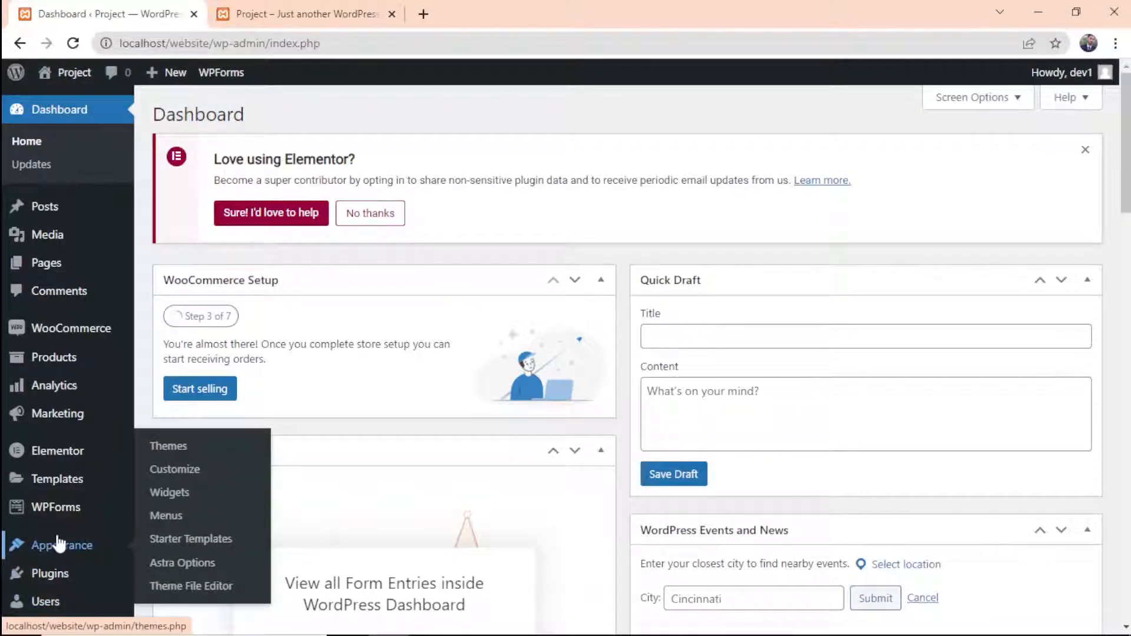
left_click(157, 519)
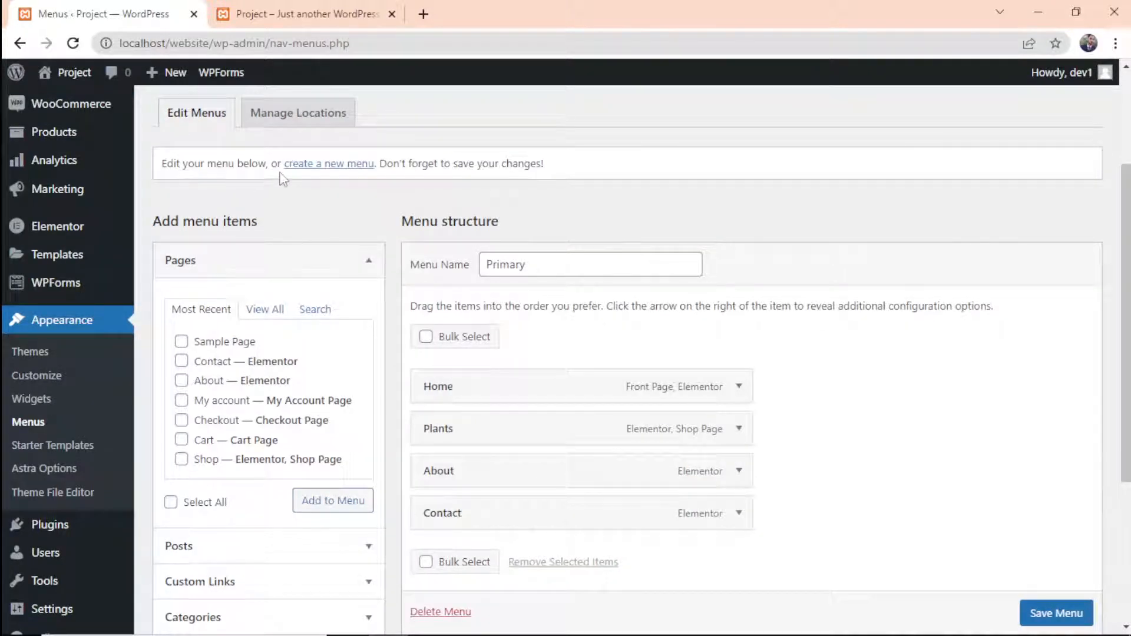
left_click(321, 167)
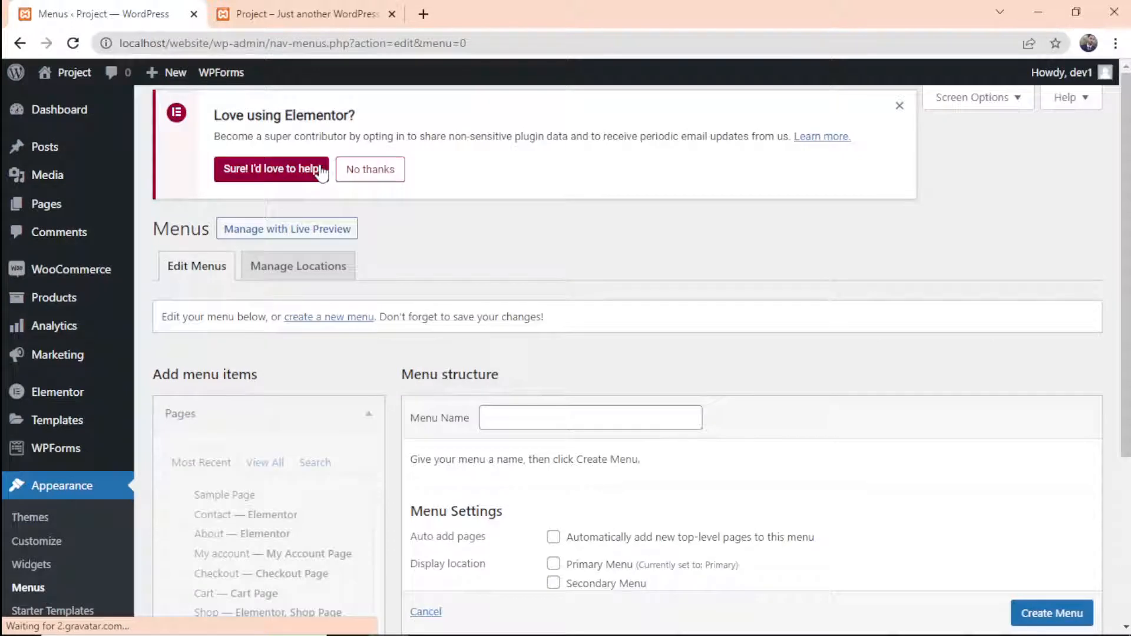
- Name the menu "new menu" and create it with automatic page adding off and no display location assigned
scroll(769, 326, "down", 3)
left_click(543, 266)
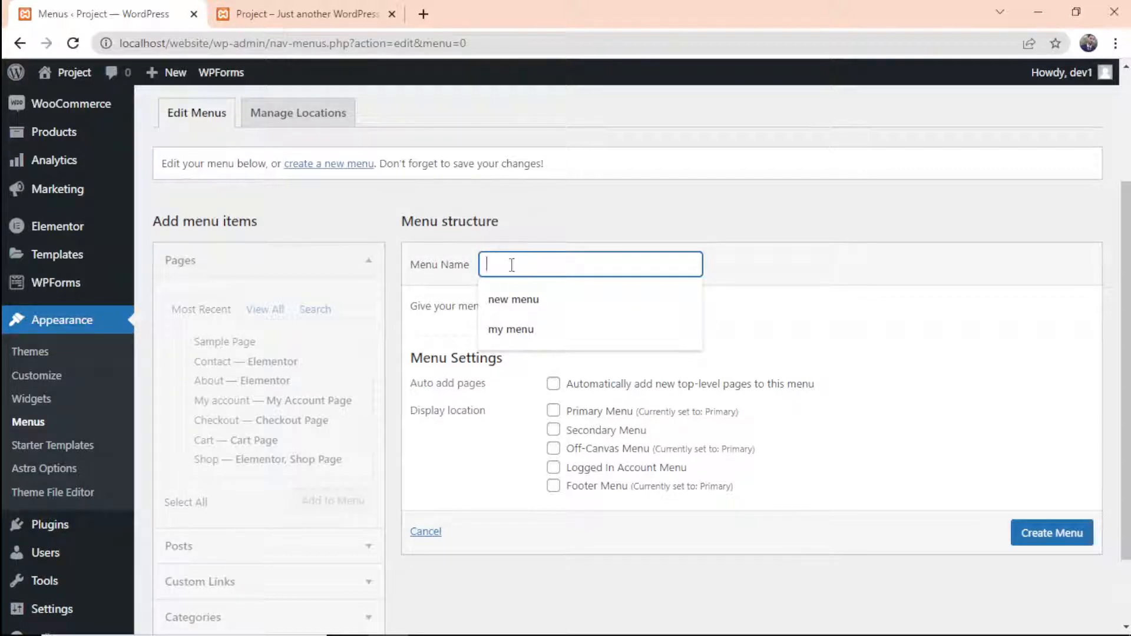
left_click(513, 300)
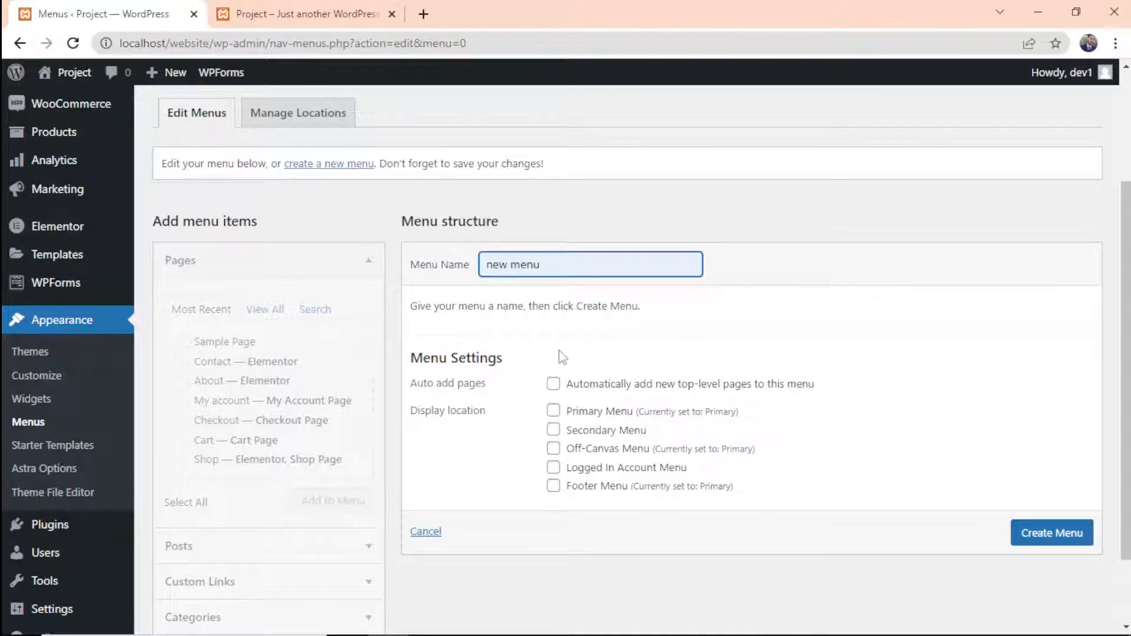
left_click(553, 384)
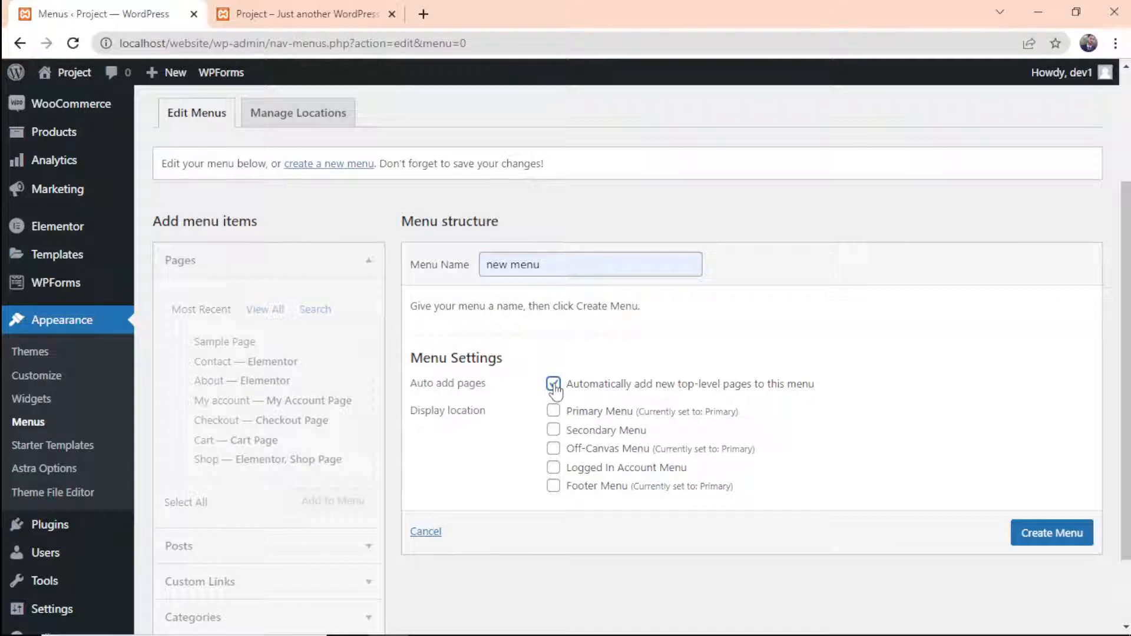
left_click(553, 385)
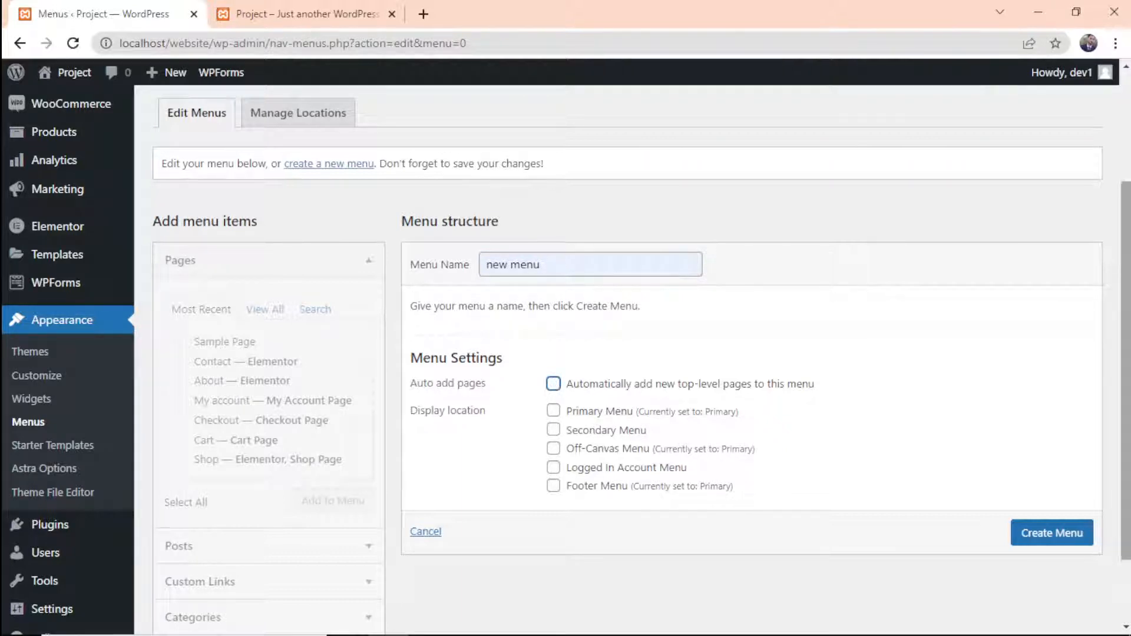
left_click(1035, 534)
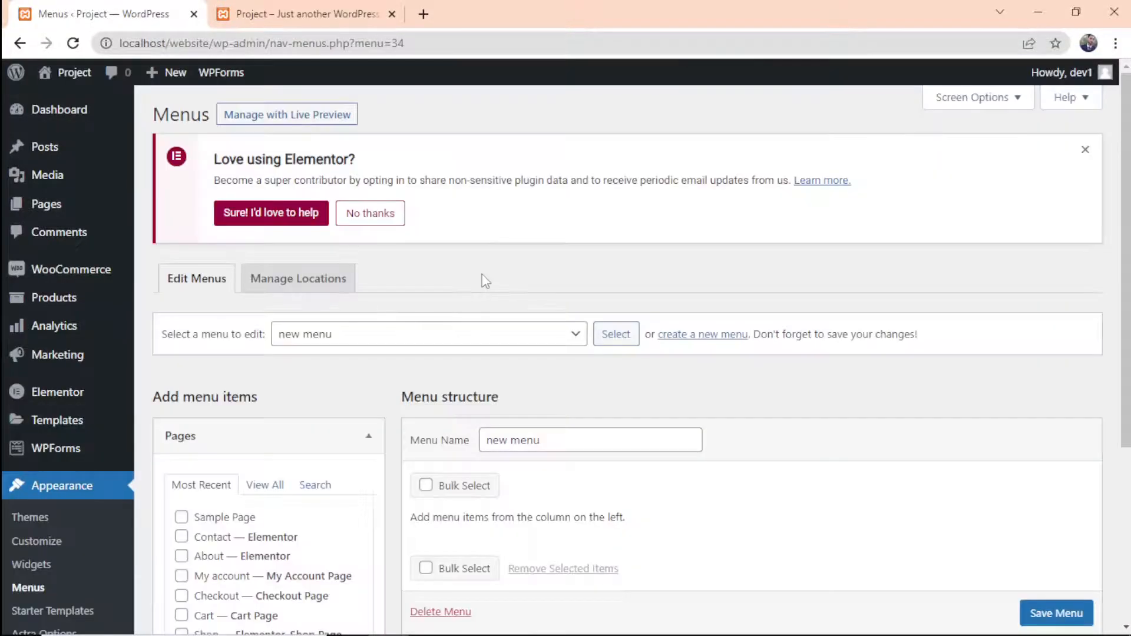
- Show the full list of site pages available as menu items
scroll(485, 281, "down", 3)
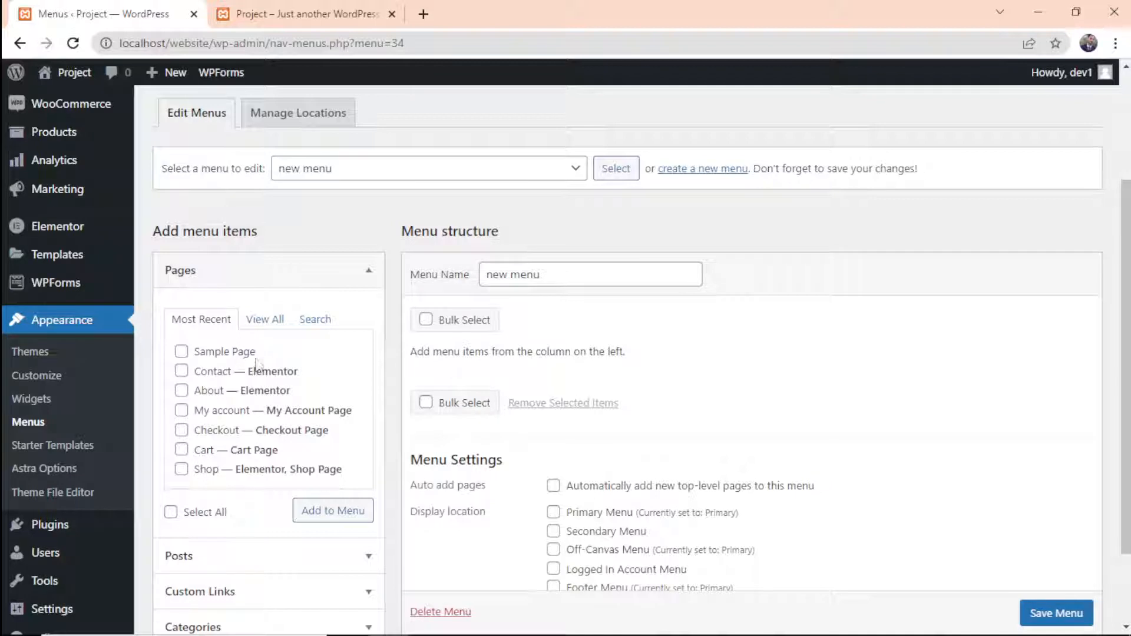
mouse_move(47, 226)
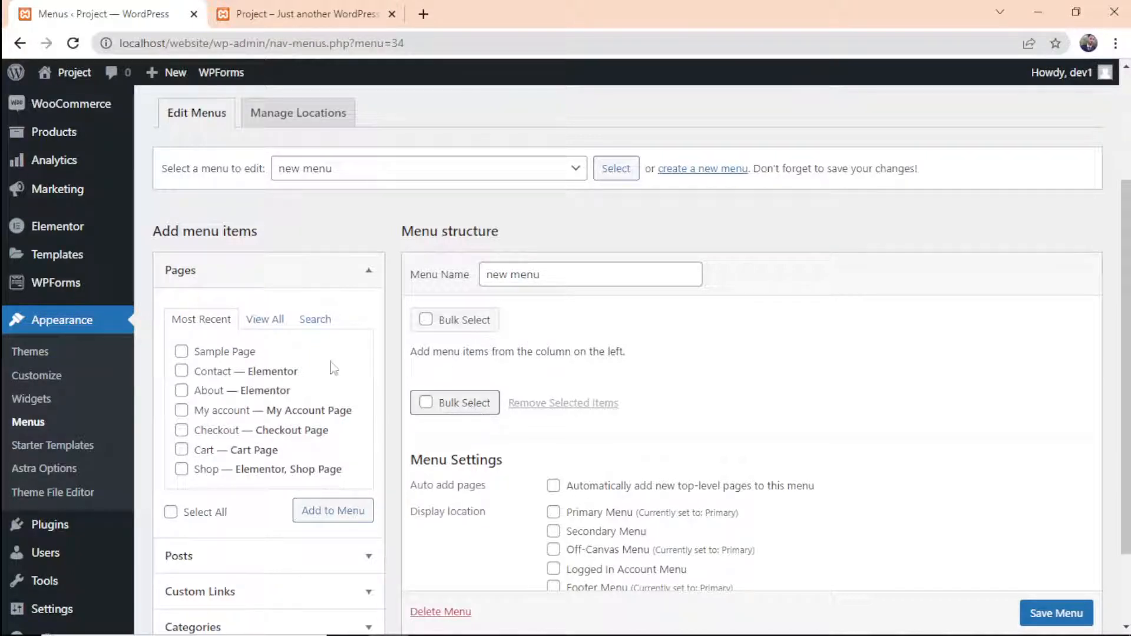
left_click(263, 320)
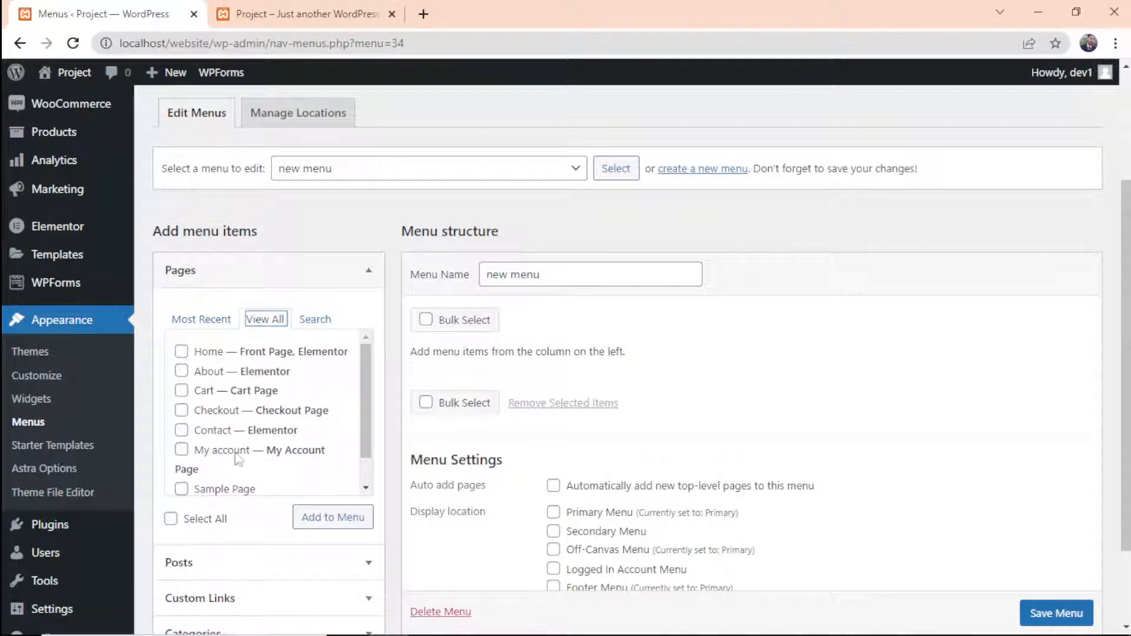
left_click(315, 319)
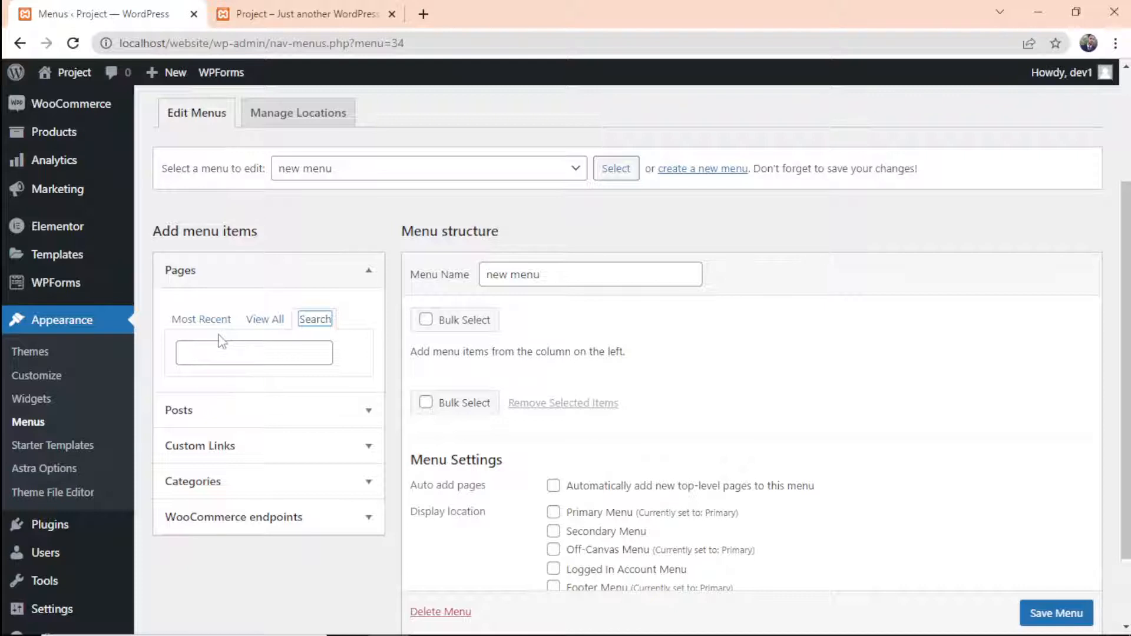
left_click(268, 321)
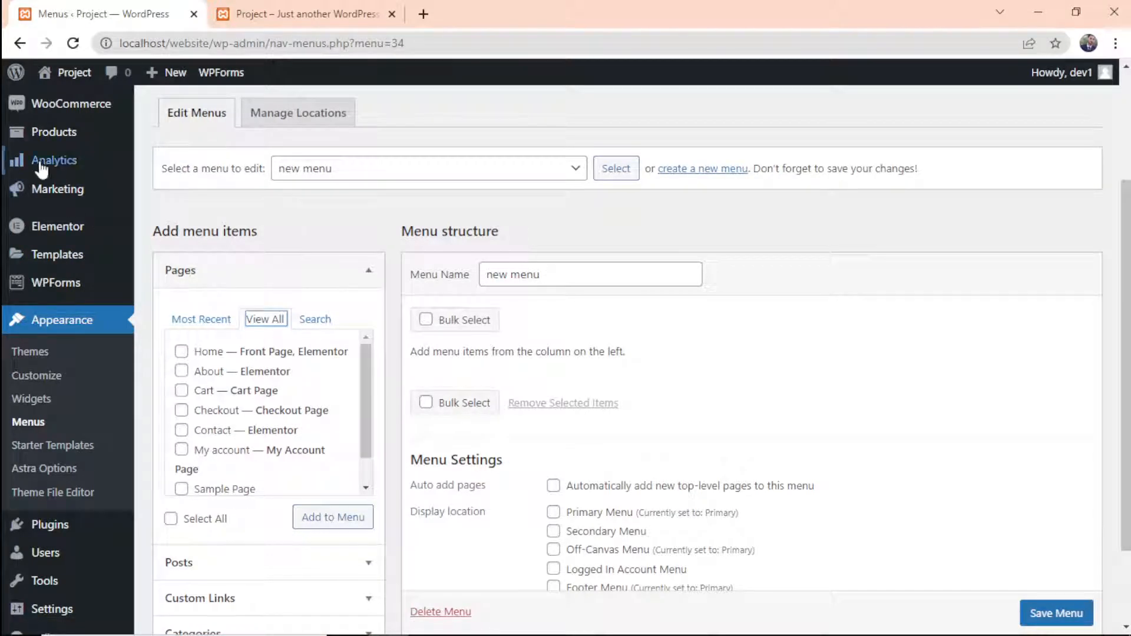
- Add the Home, About, Contact, My account and Shop pages to the new menu
scroll(44, 174, "up", 3)
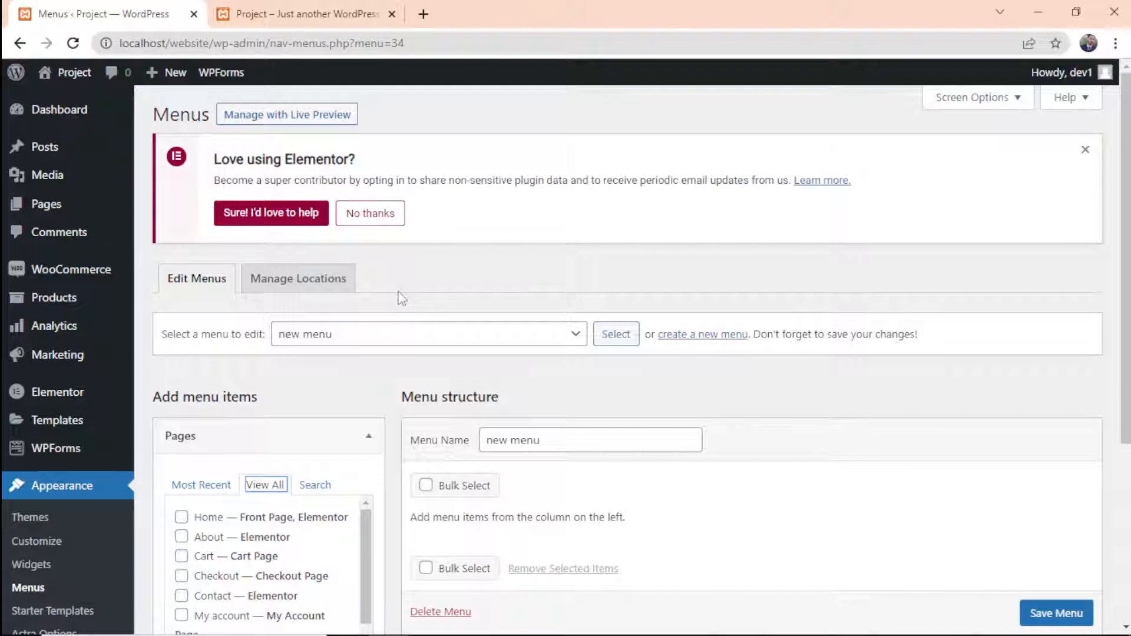
scroll(358, 383, "down", 4)
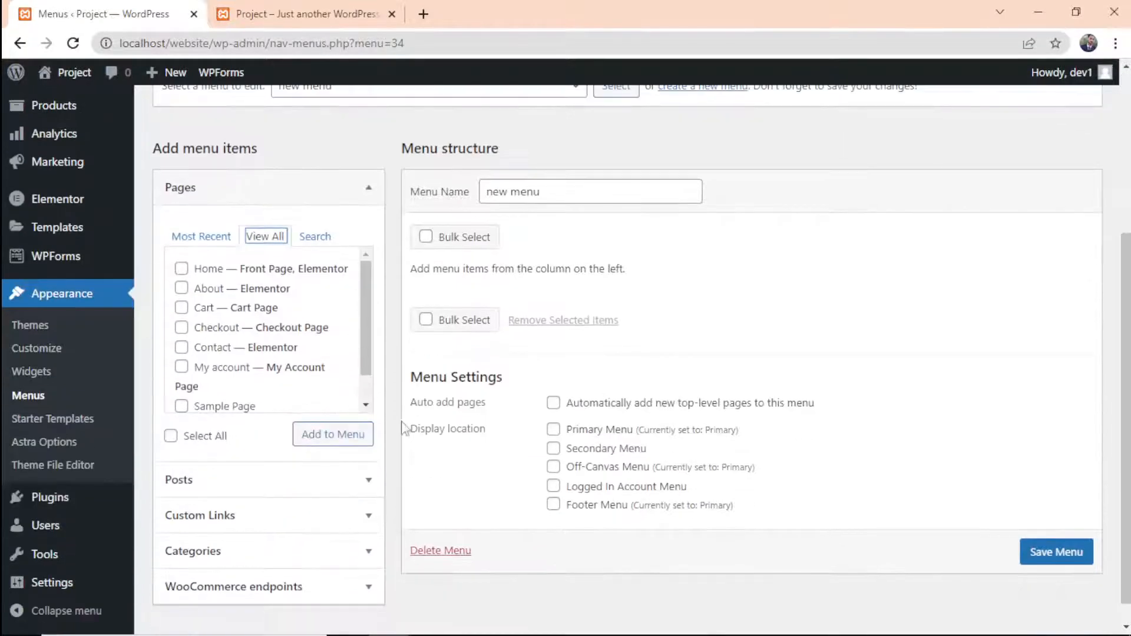
left_click(181, 269)
left_click(182, 289)
left_click(182, 347)
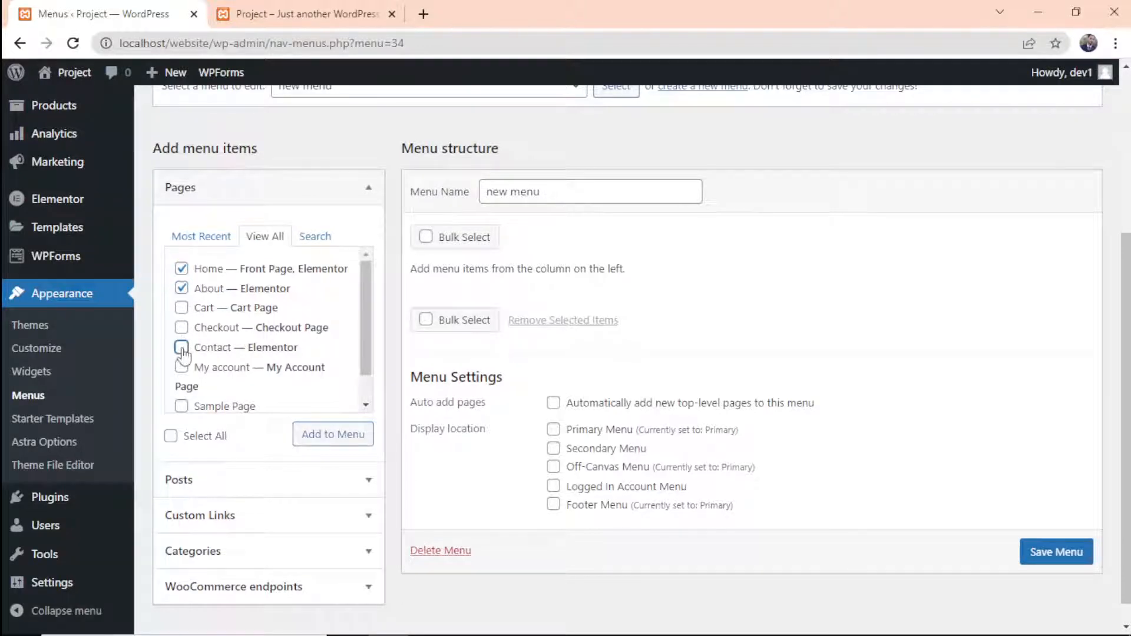
left_click(182, 368)
scroll(182, 374, "down", 1)
left_click(181, 392)
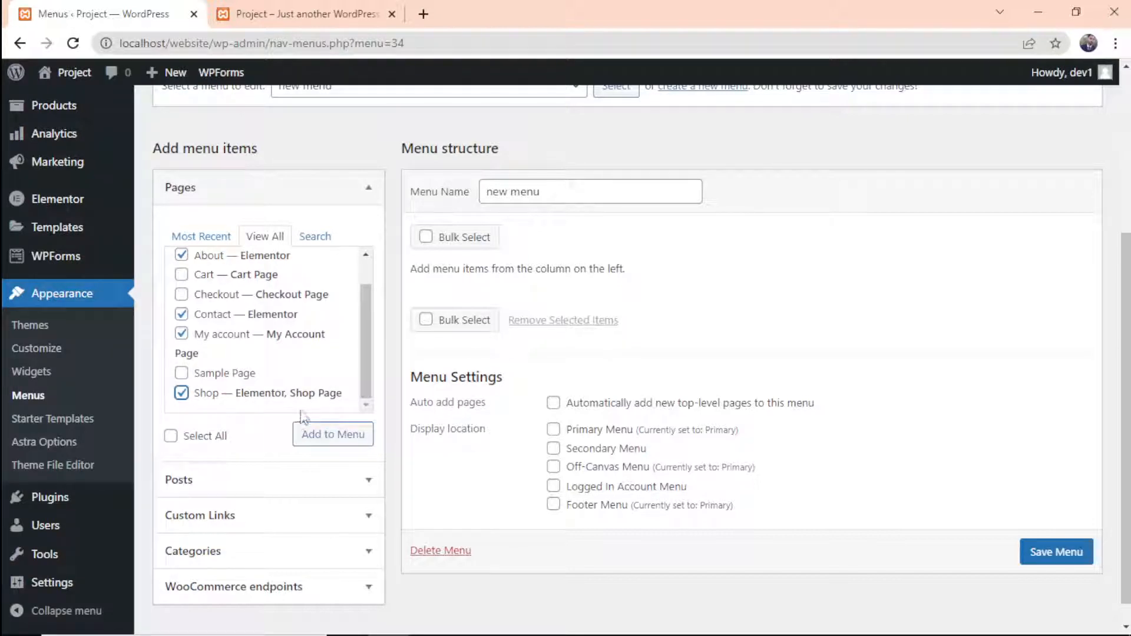
left_click(319, 439)
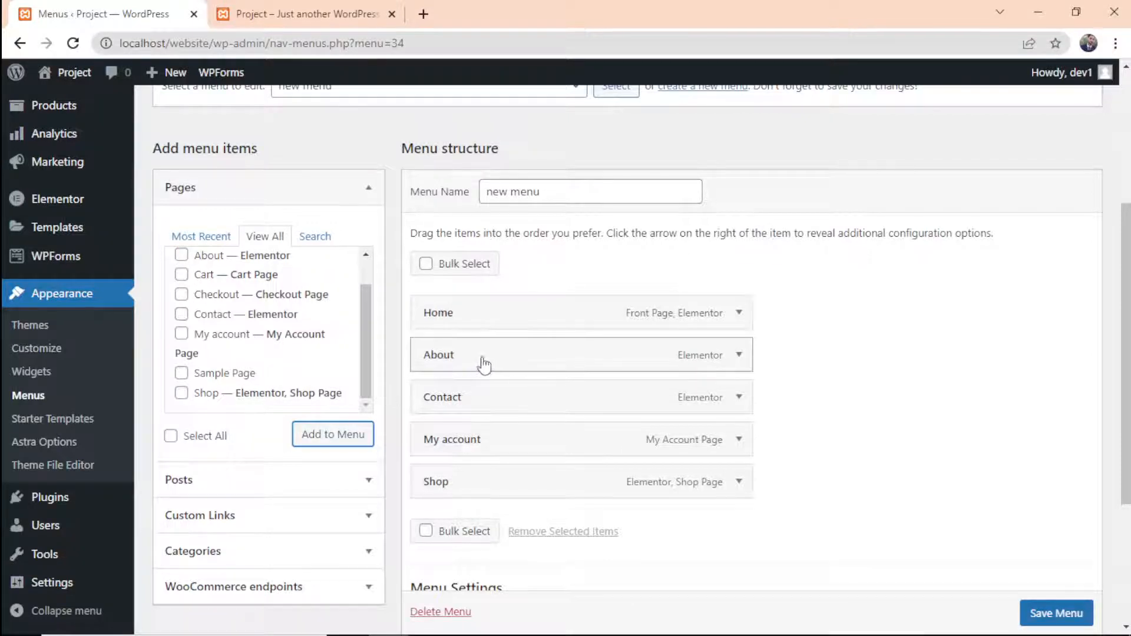
- Try nesting About as a sub item under Home, and return it to the top level
left_click_drag(479, 361, 521, 360)
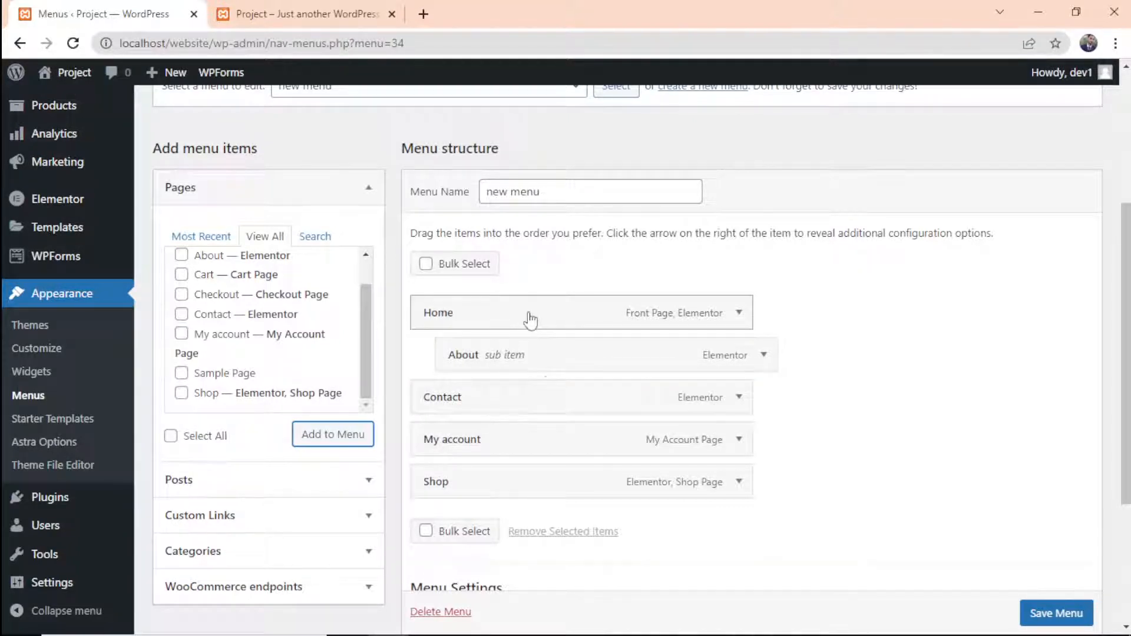
mouse_move(559, 356)
left_mouse_down()
mouse_move(530, 354)
mouse_move(546, 325)
mouse_move(545, 369)
left_mouse_up()
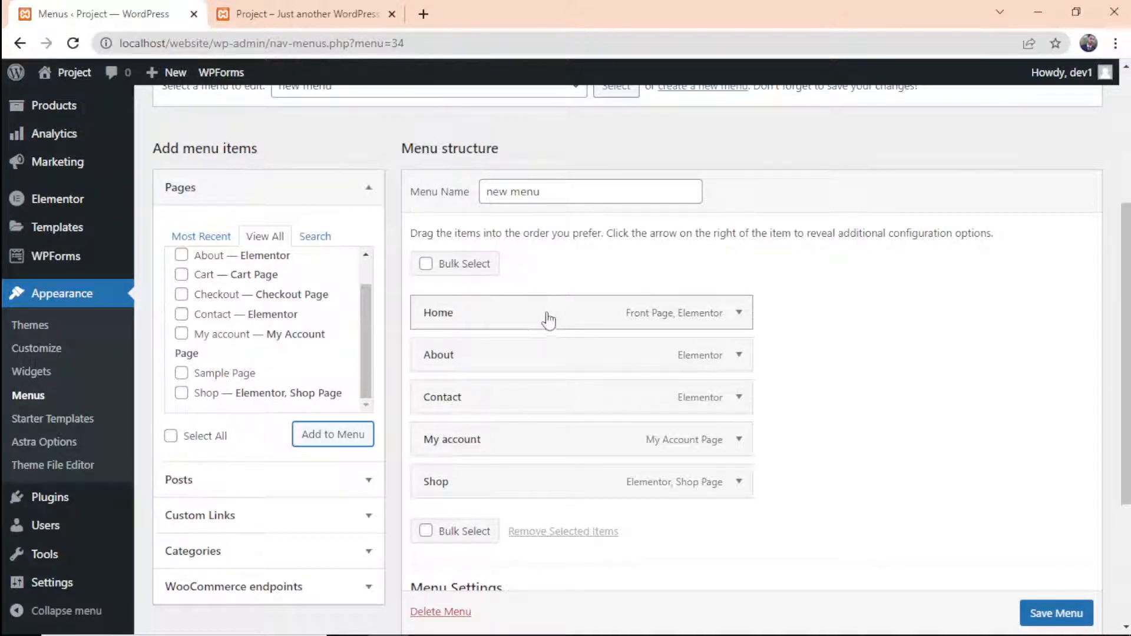
left_click_drag(548, 318, 523, 313)
- Save the new menu and check the header navigation on the live site
scroll(946, 482, "down", 4)
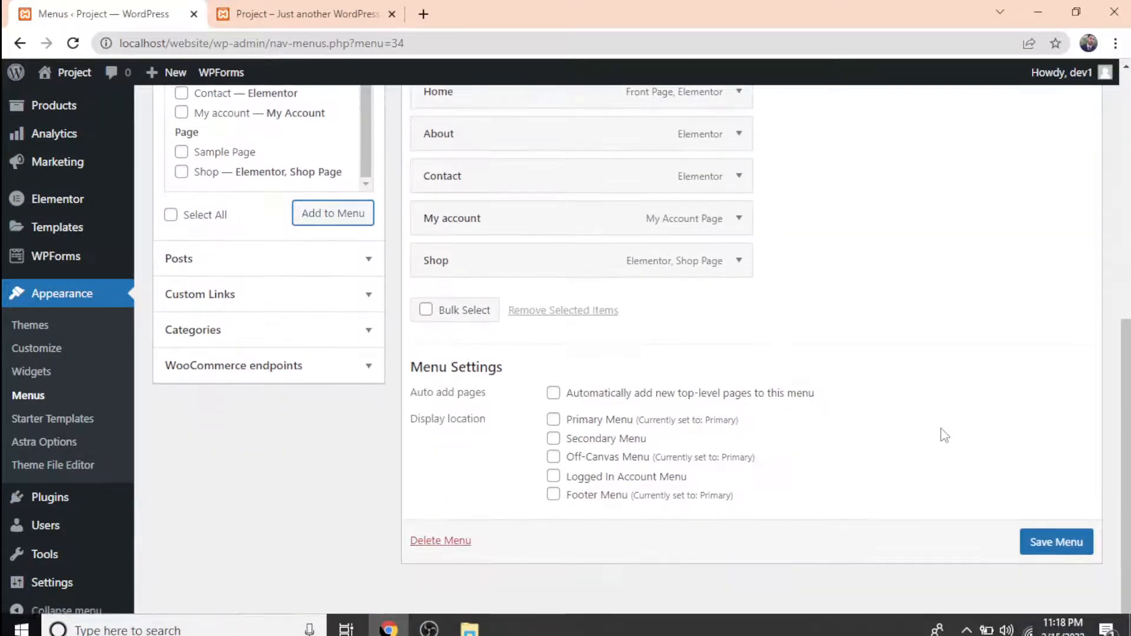
left_click(1056, 549)
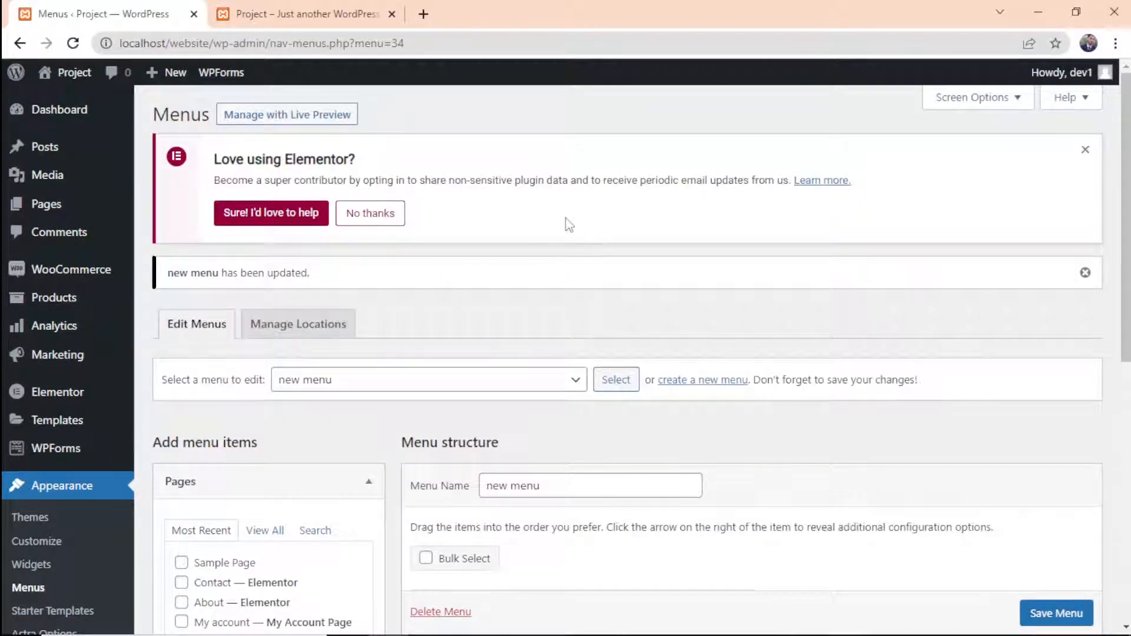
left_click(266, 14)
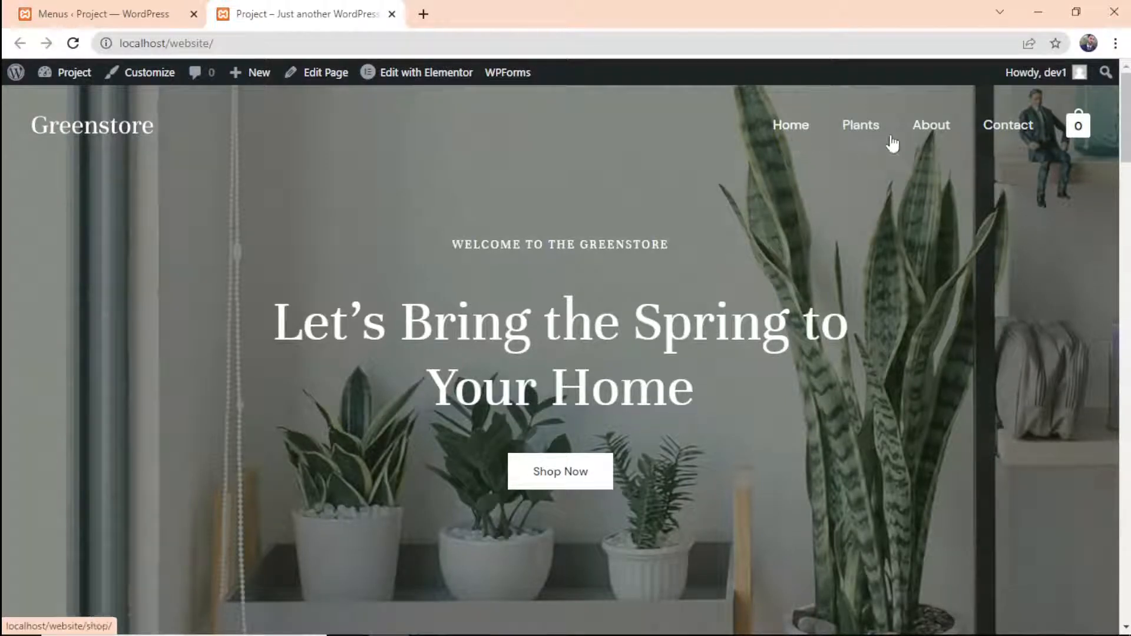
left_click(101, 8)
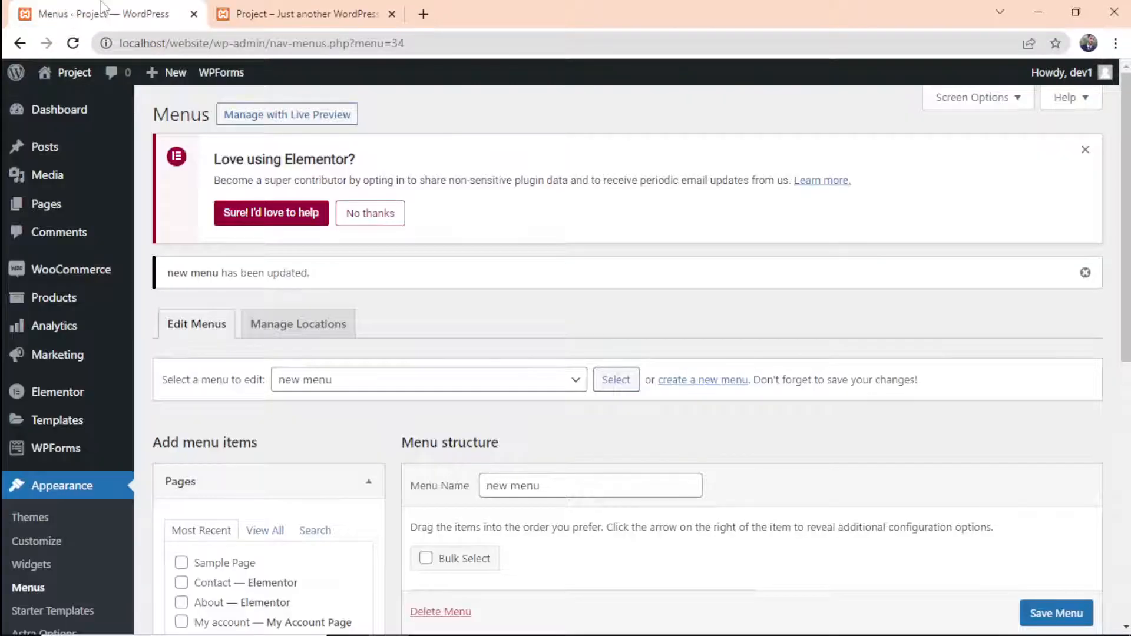
- Open the new menu's settings in the theme customizer and go to its menu locations
scroll(69, 373, "down", 3)
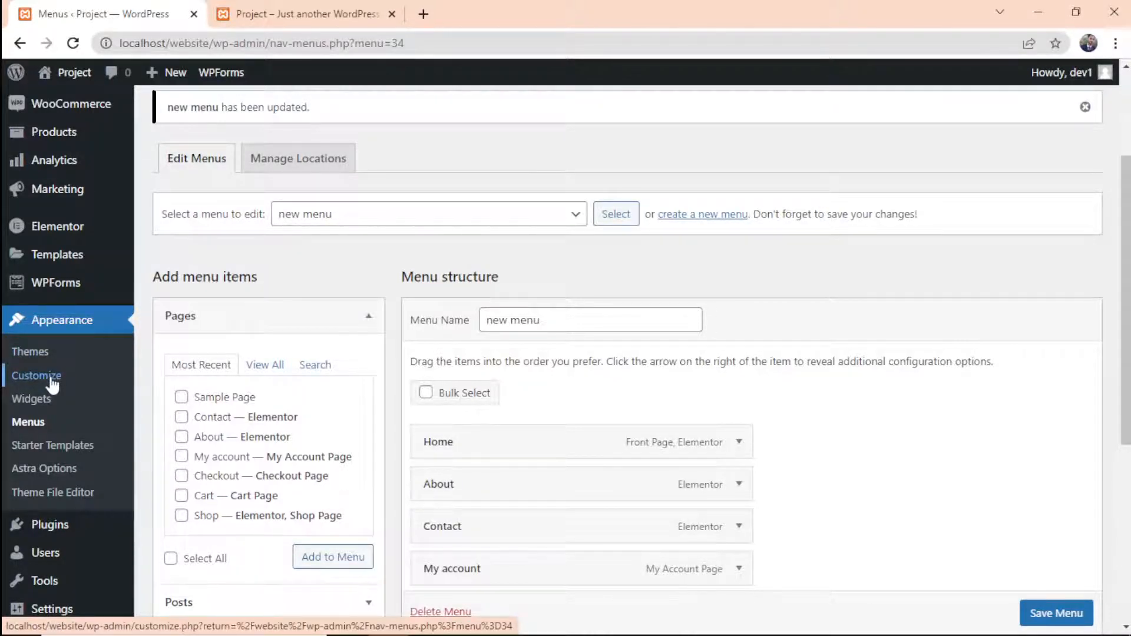
scroll(341, 247, "up", 3)
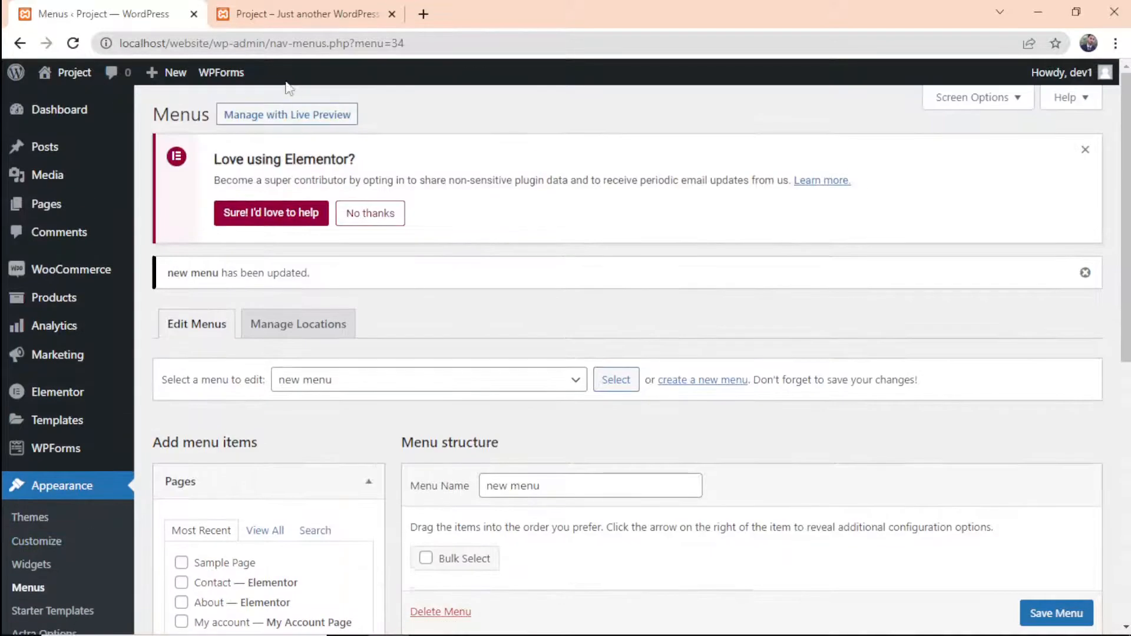
mouse_move(221, 89)
scroll(24, 401, "down", 3)
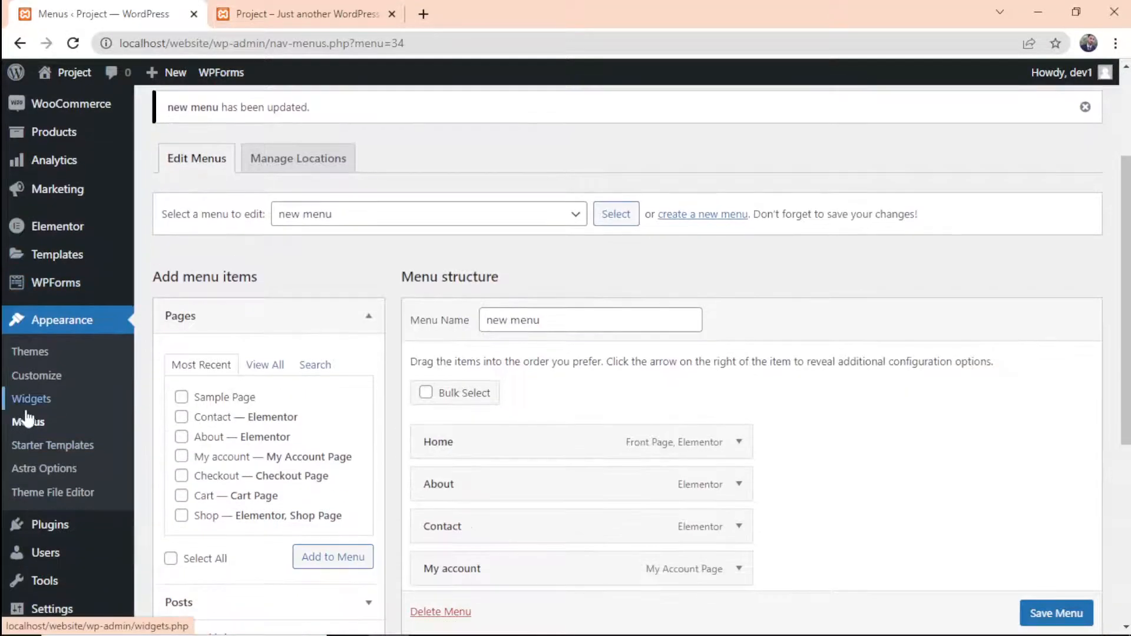
left_click(34, 383)
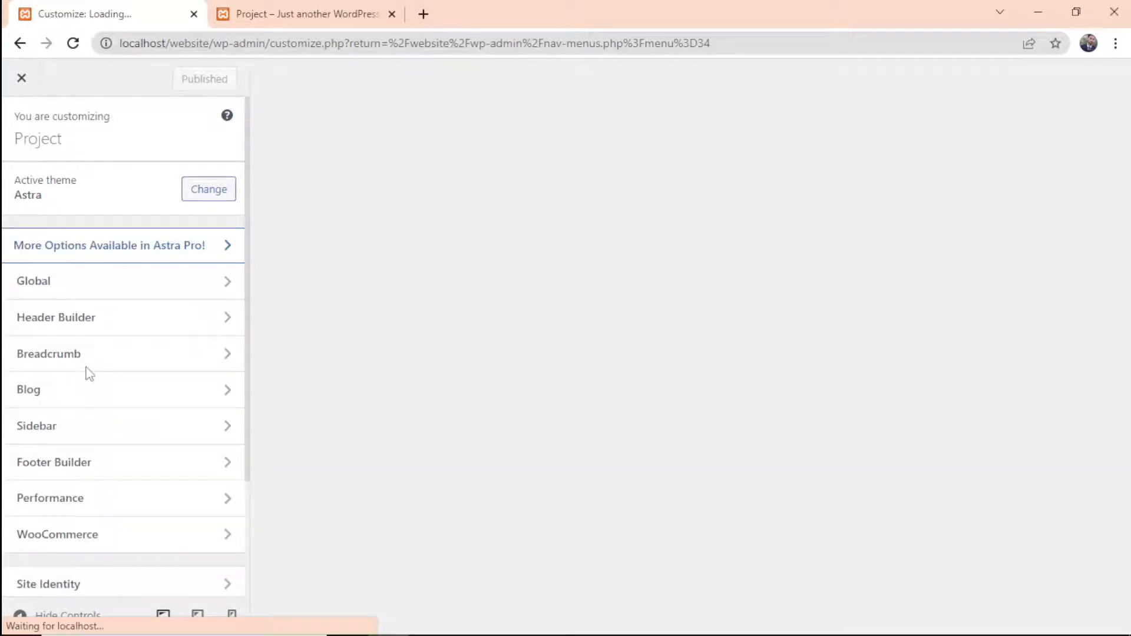
scroll(85, 412, "down", 3)
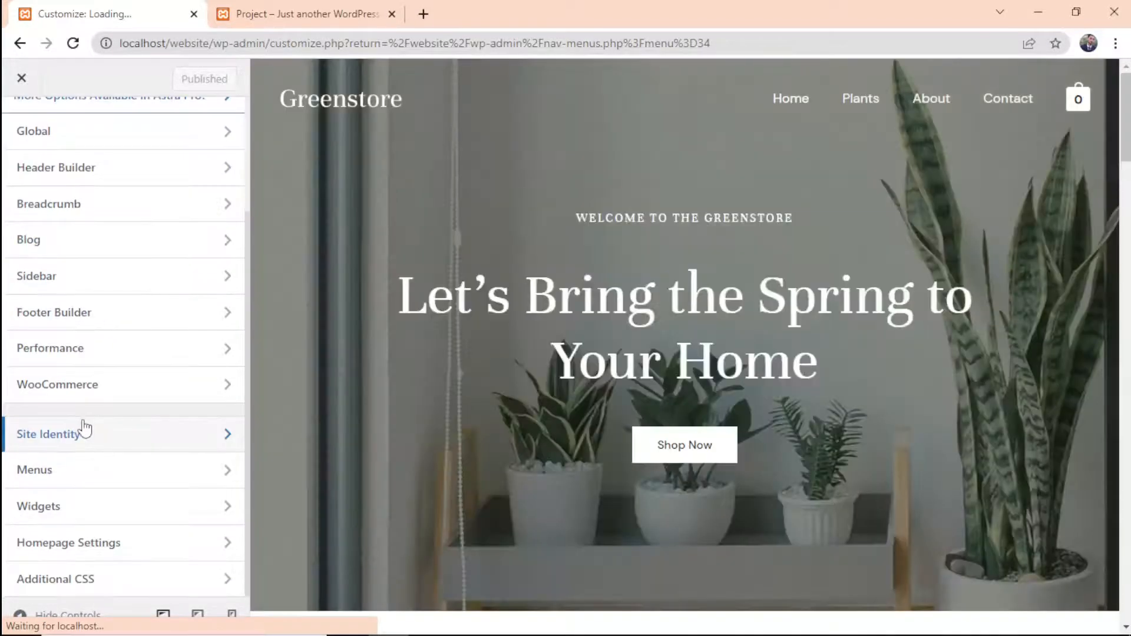
left_click(73, 473)
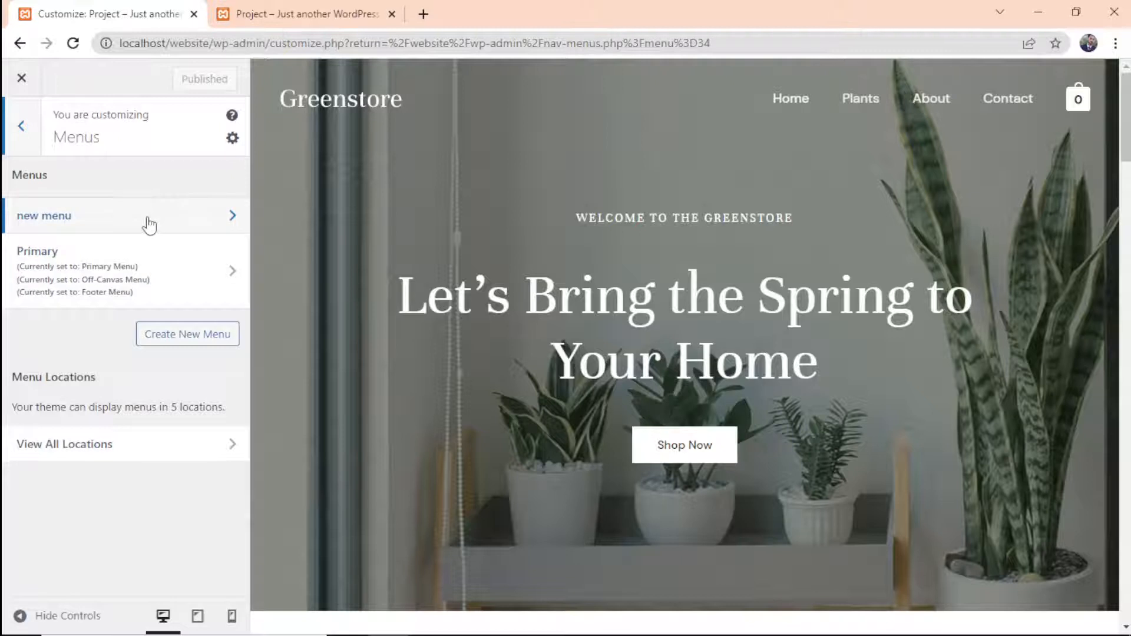
left_click(149, 224)
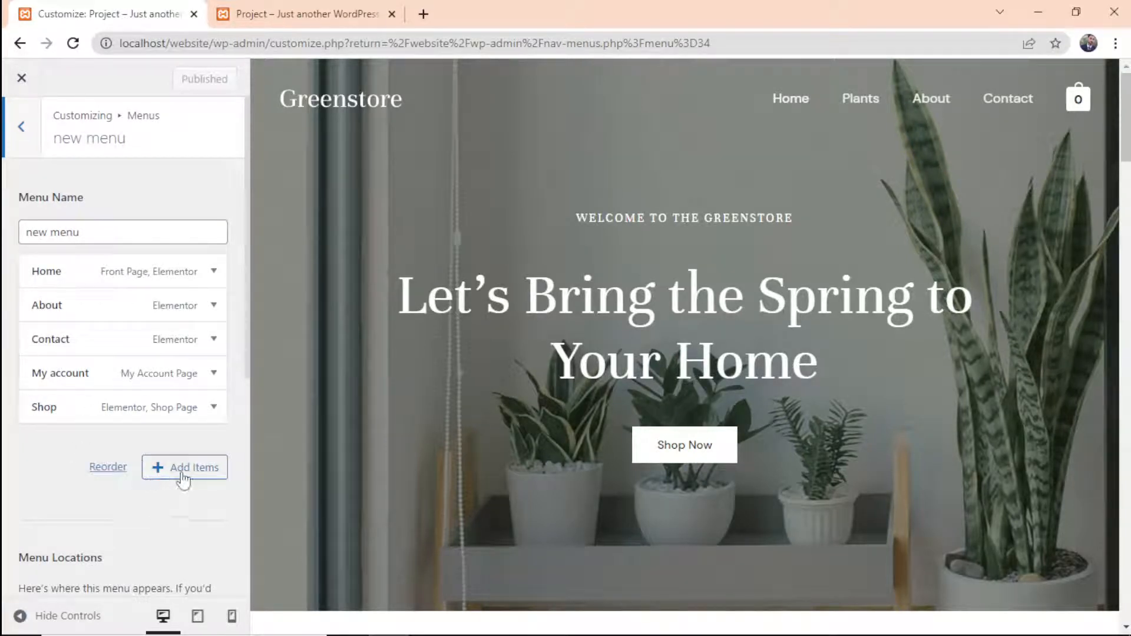
scroll(44, 356, "down", 4)
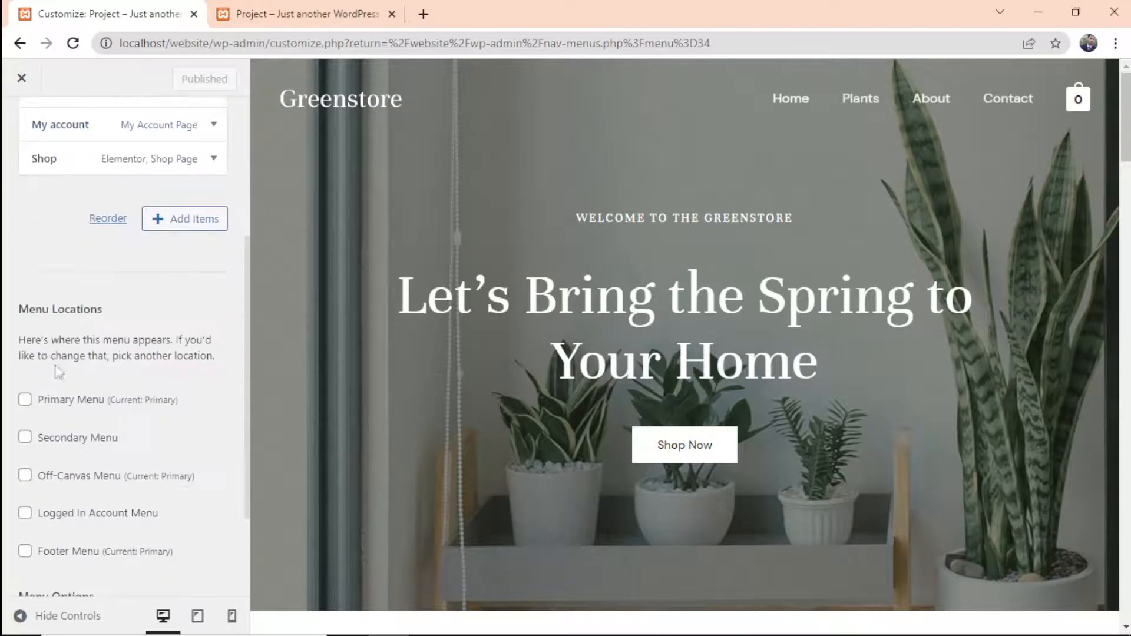
scroll(57, 330, "down", 2)
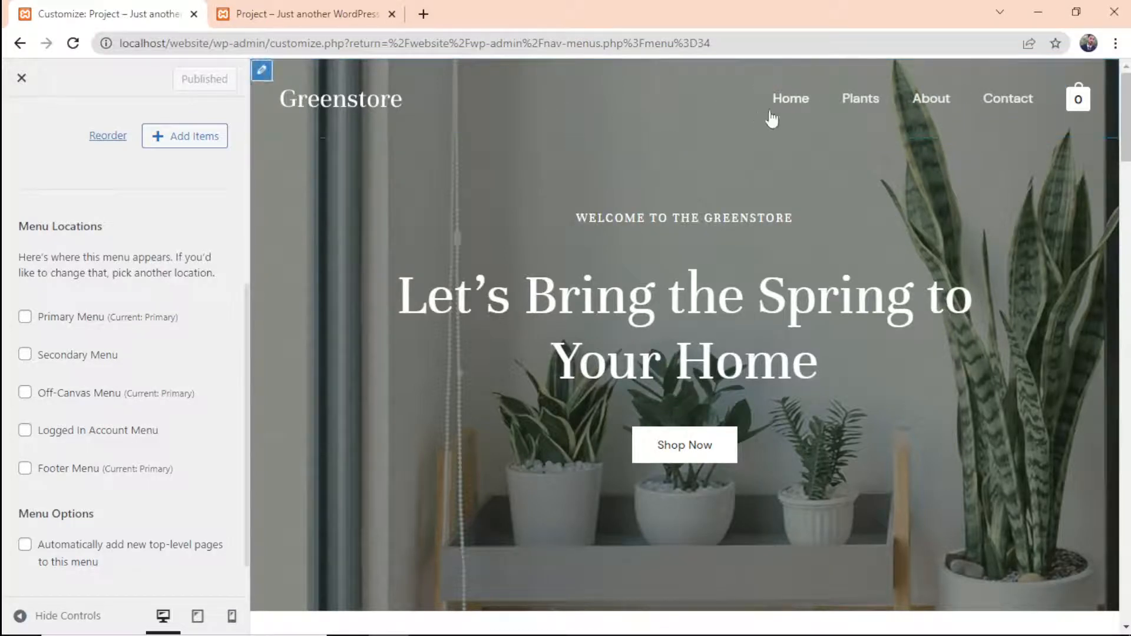
scroll(23, 424, "down", 1)
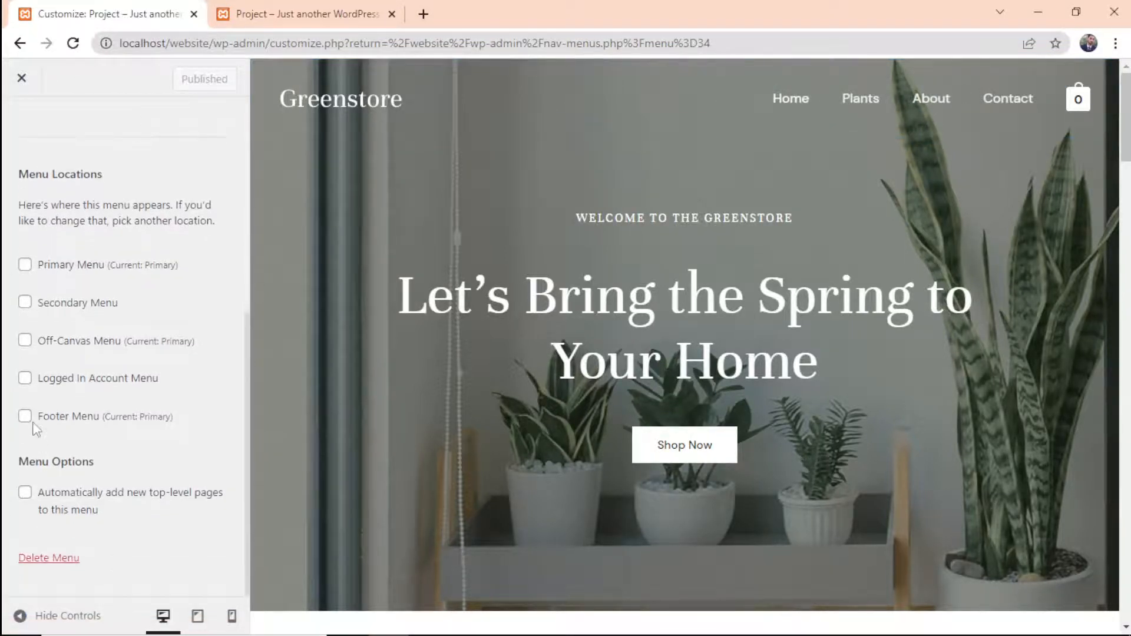
- Assign the new menu to the Primary Menu and Footer Menu locations and publish the change
scroll(884, 361, "down", 10)
scroll(904, 348, "down", 15)
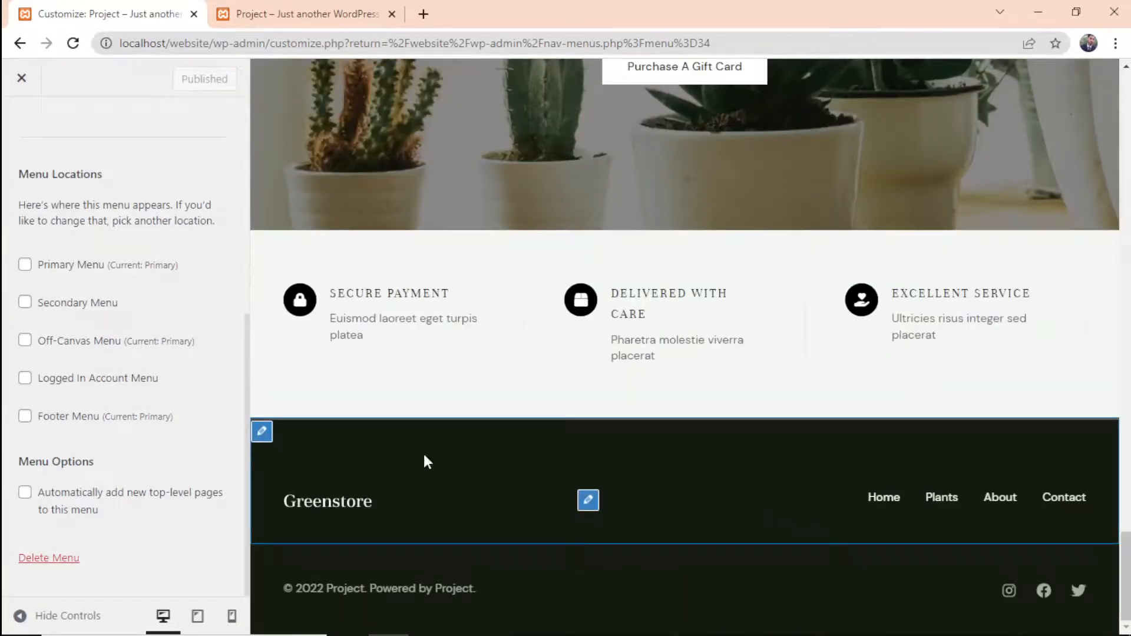
left_click(32, 264)
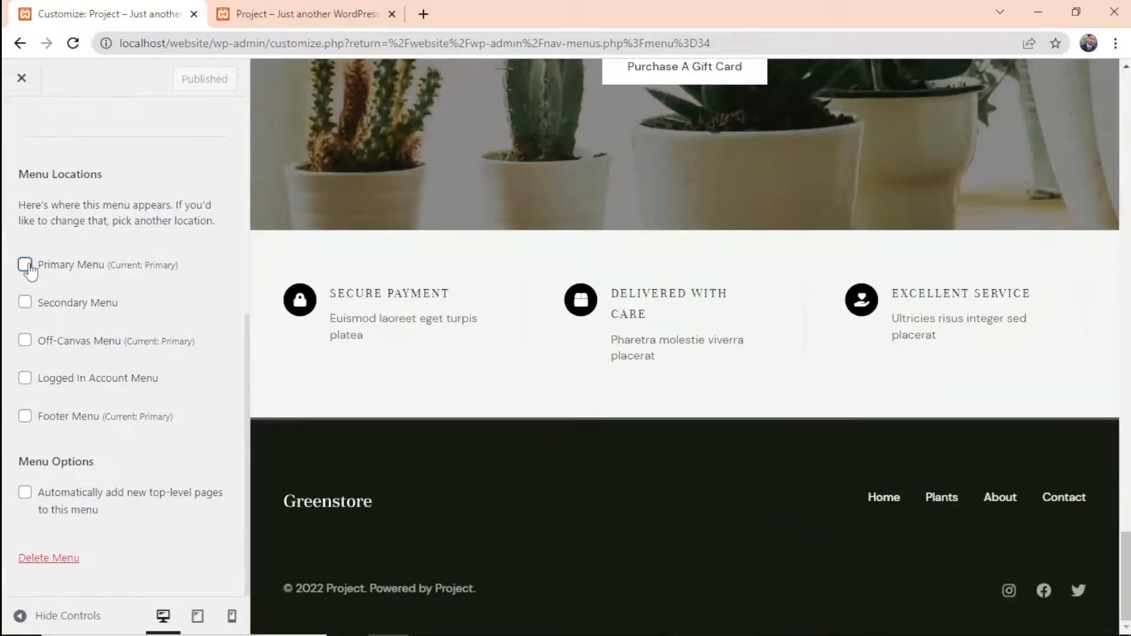
left_click(24, 417)
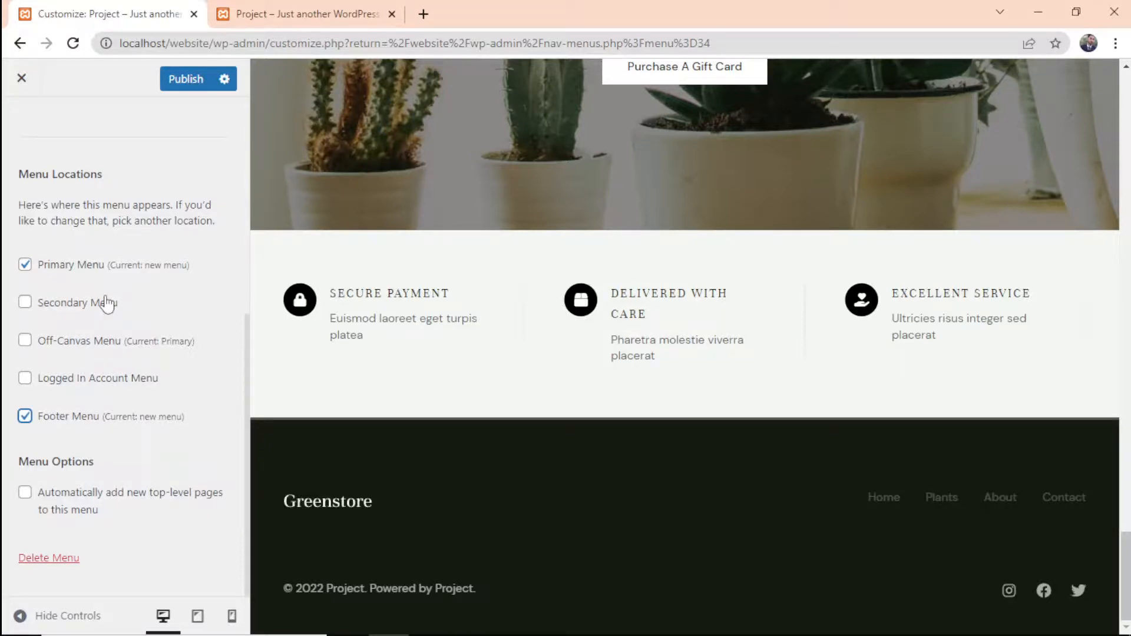
left_click(177, 80)
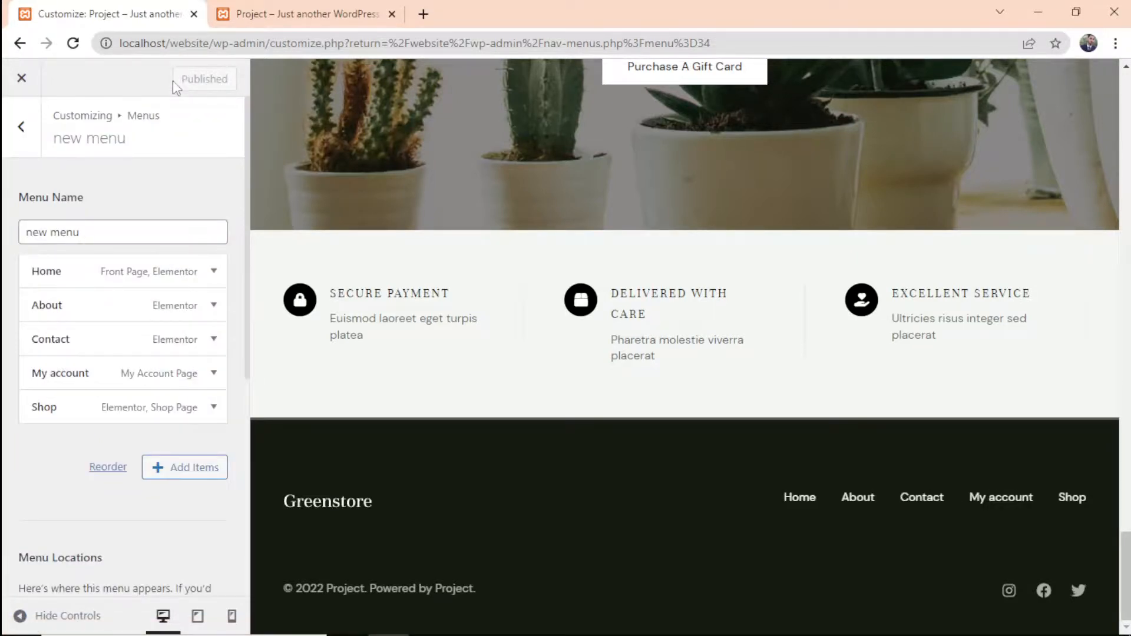
- Reload the live Greenstore site and check the header navigation
key("ctrl+Tab")
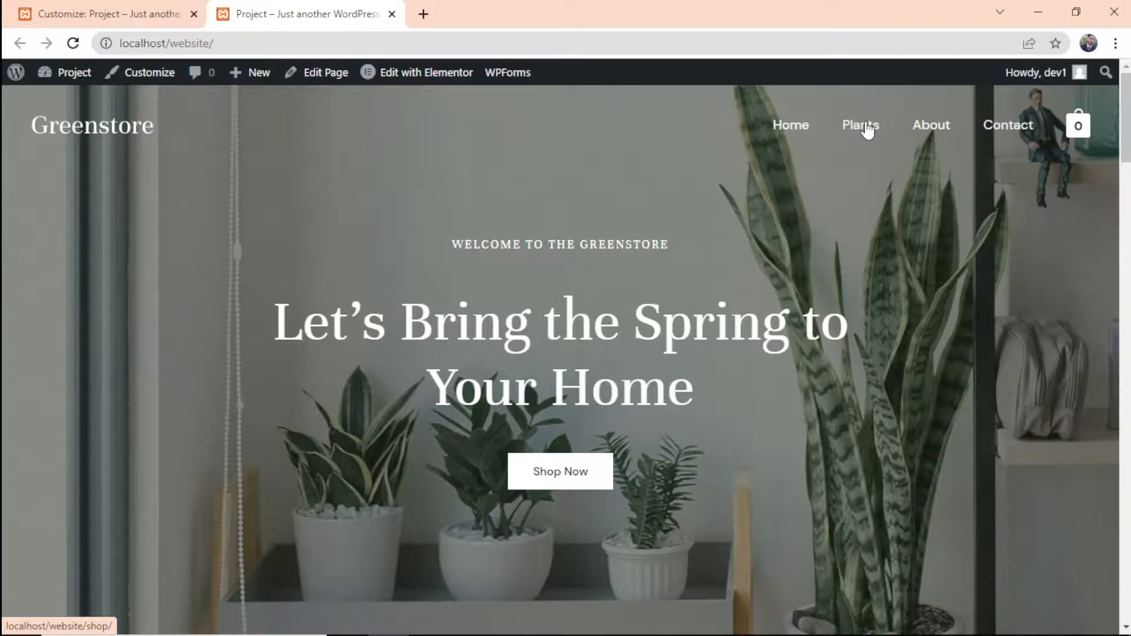
left_click(75, 47)
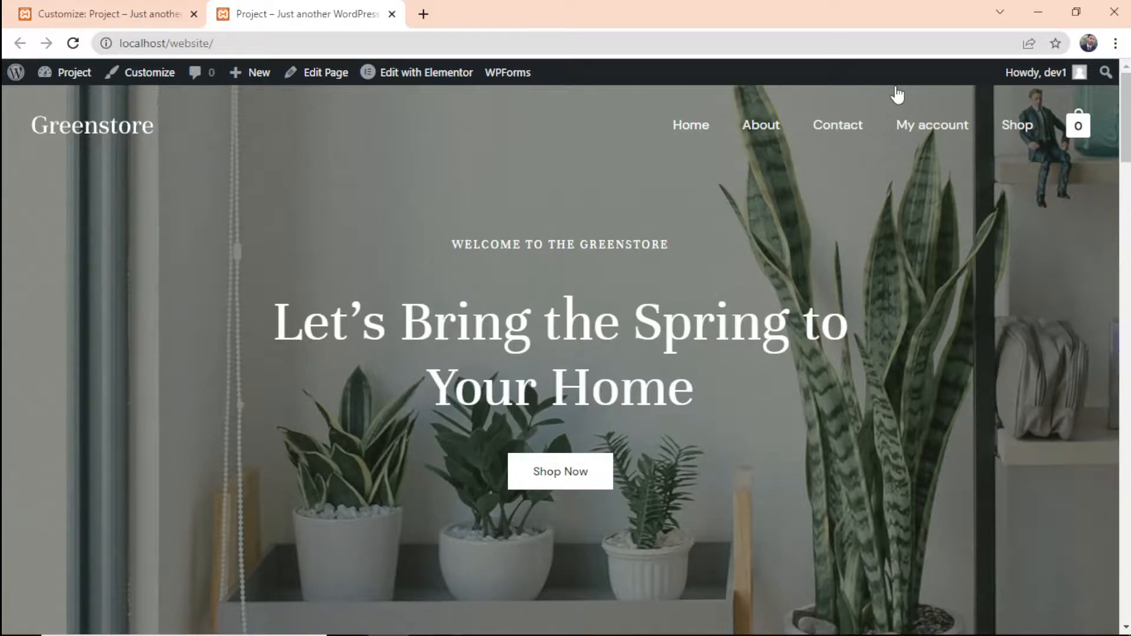
- Return from the customizer to the WordPress menu editor and permanently delete the new menu
key("ctrl+Page_Up")
left_click(30, 130)
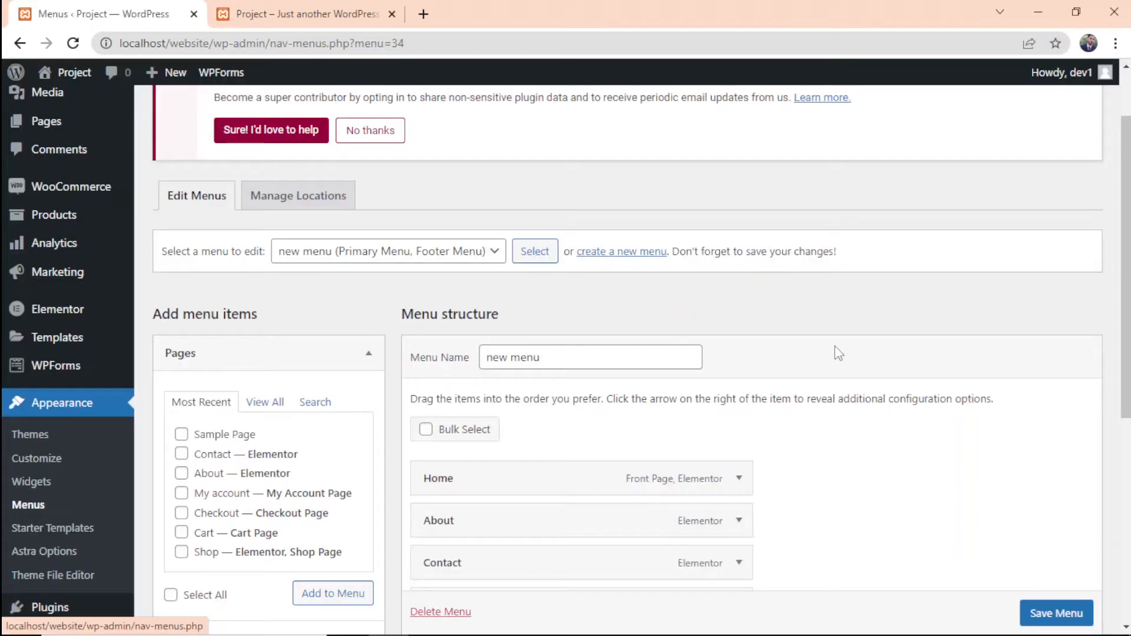
scroll(298, 302, "down", 1)
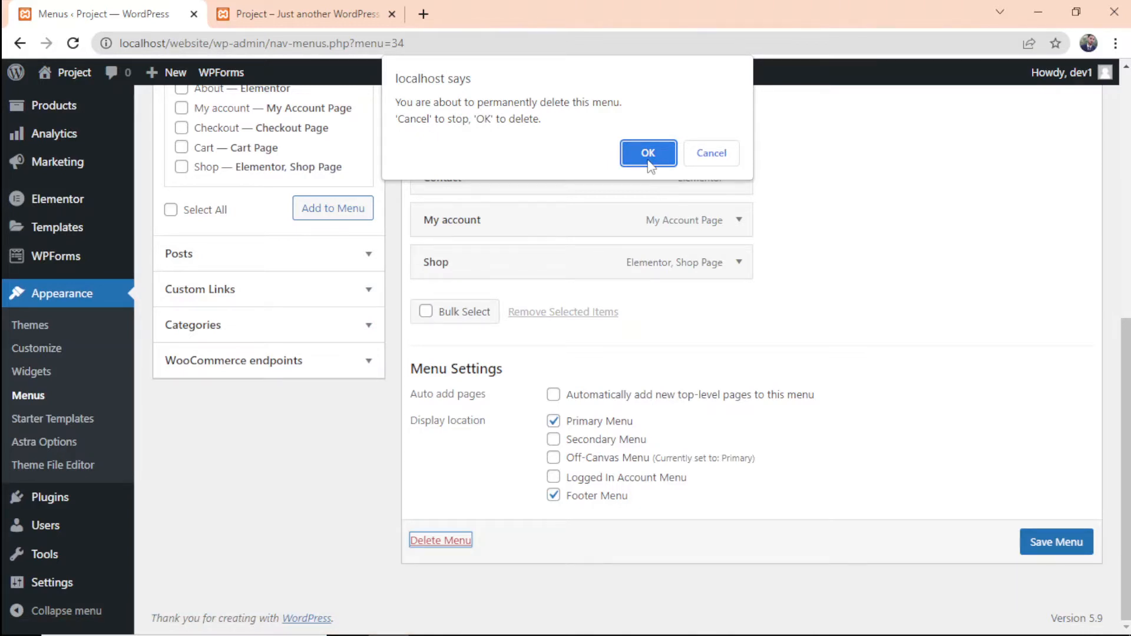
left_click(648, 160)
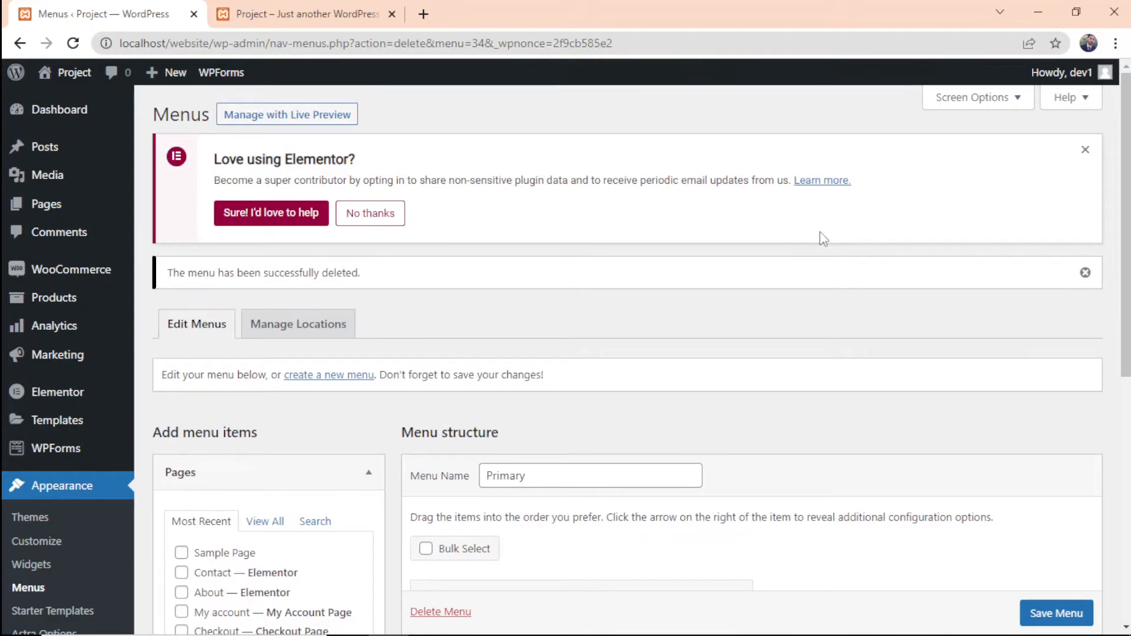